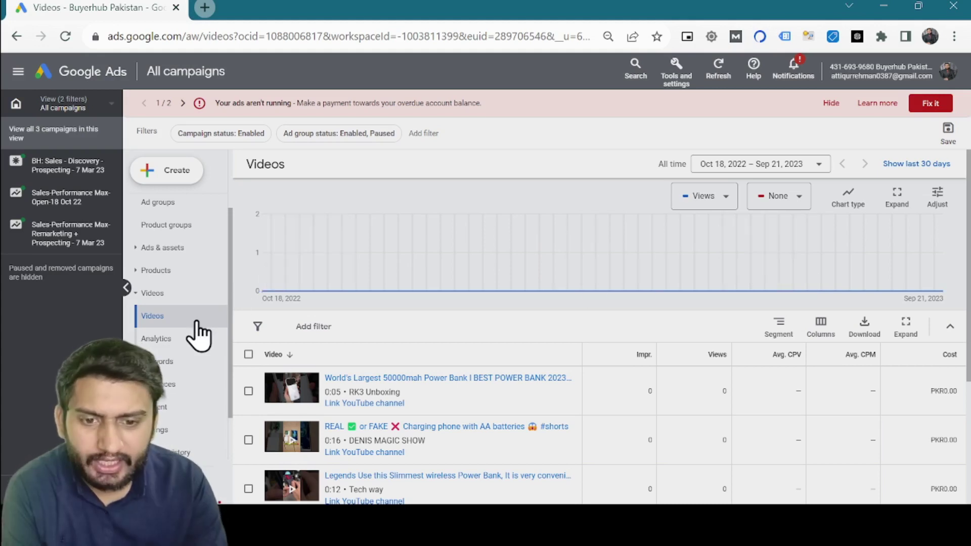
Open the list of all experiments for the account's campaigns.
scroll(199, 334, down, 3)
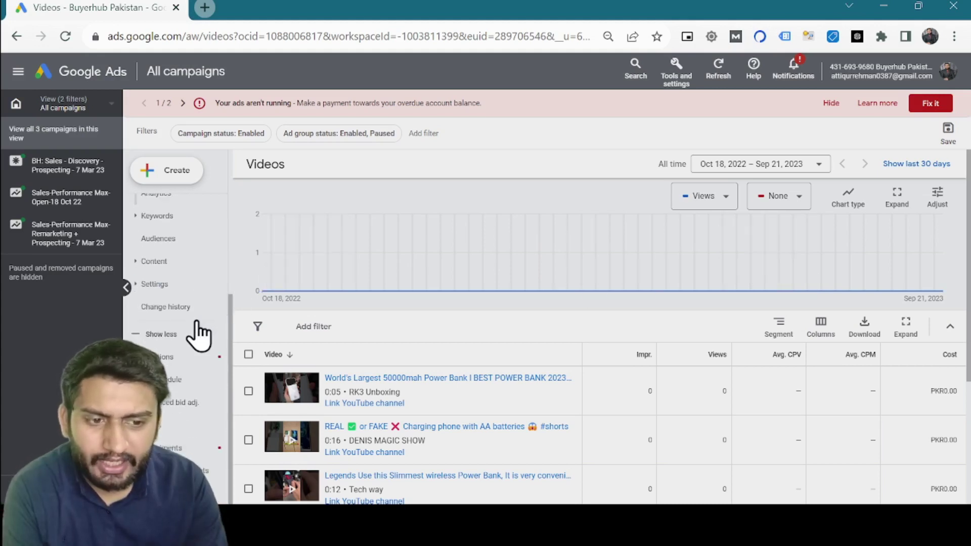
click(188, 450)
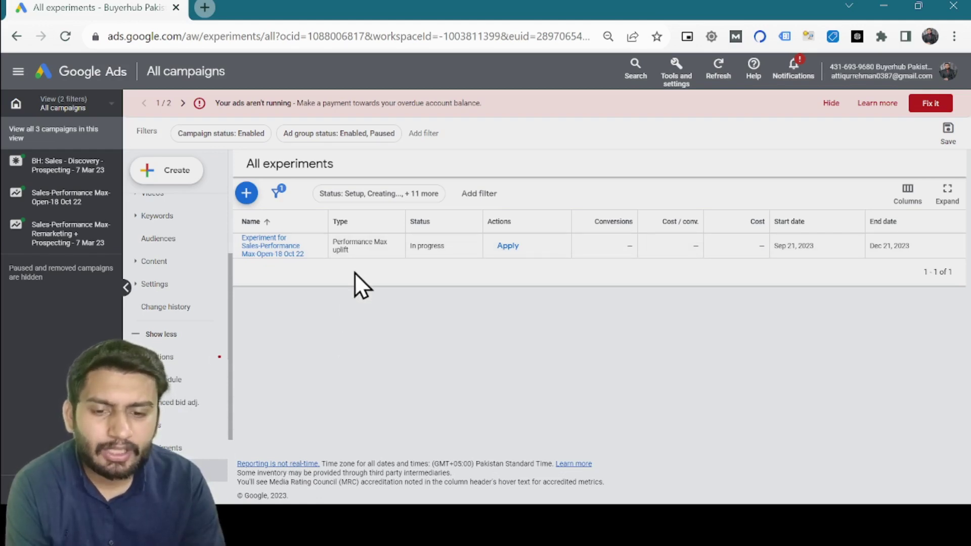
scroll(216, 385, down, 2)
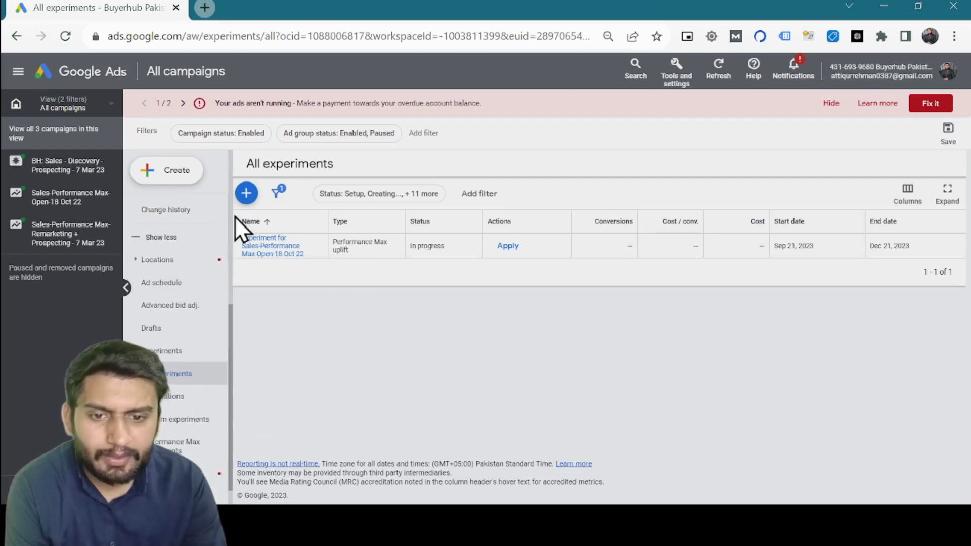
Review the experiment types offered for a new experiment and cancel without creating one.
click(248, 192)
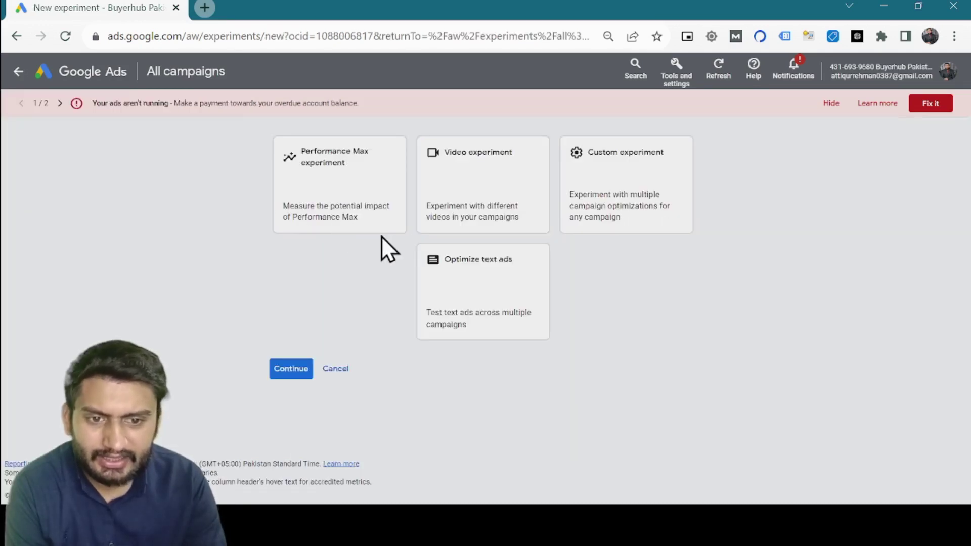
click(336, 199)
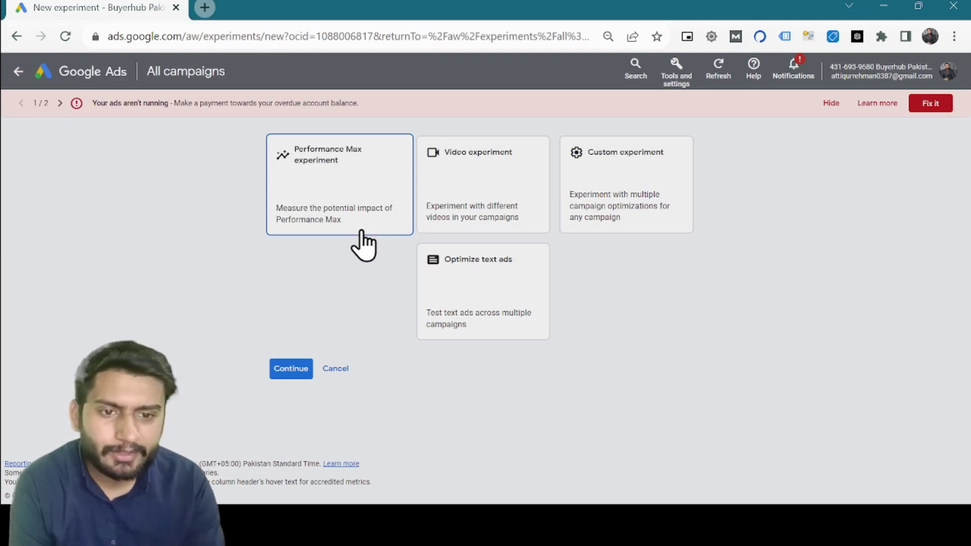
click(475, 180)
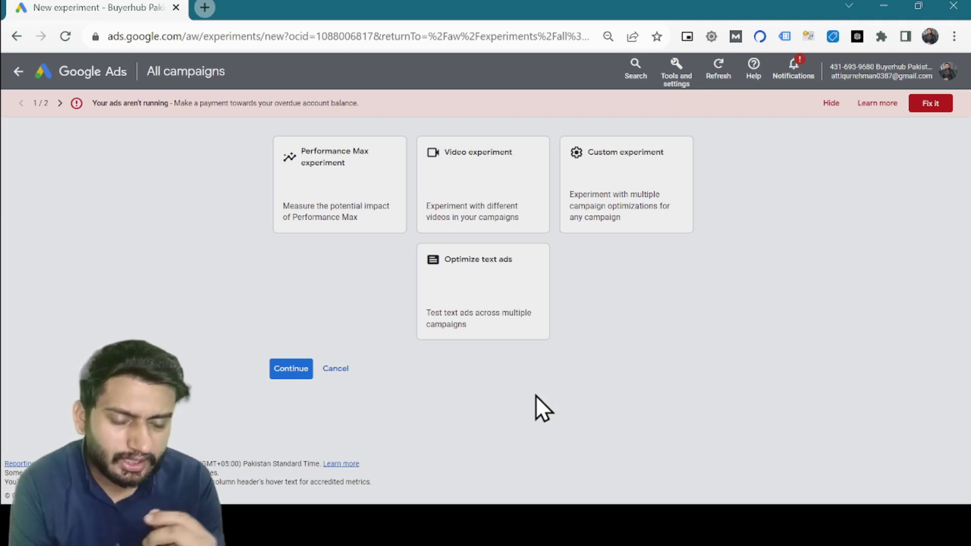
click(595, 182)
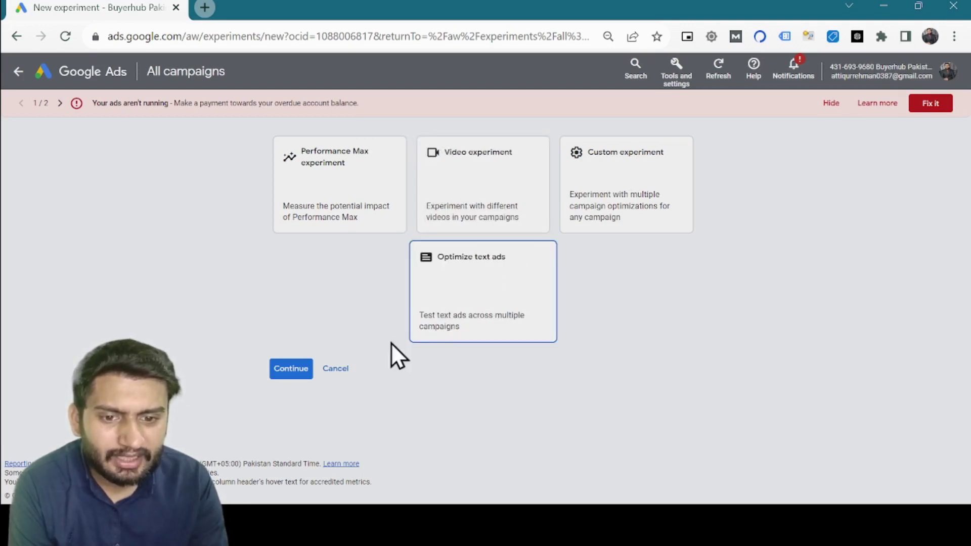
click(326, 373)
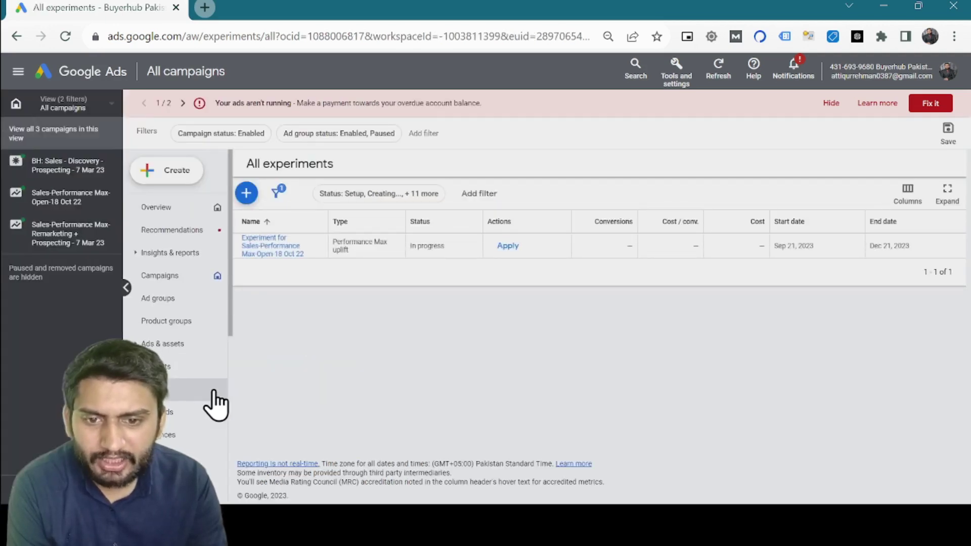
Go to the experiments' ad variations and start a new ad variation.
scroll(215, 405, down, 6)
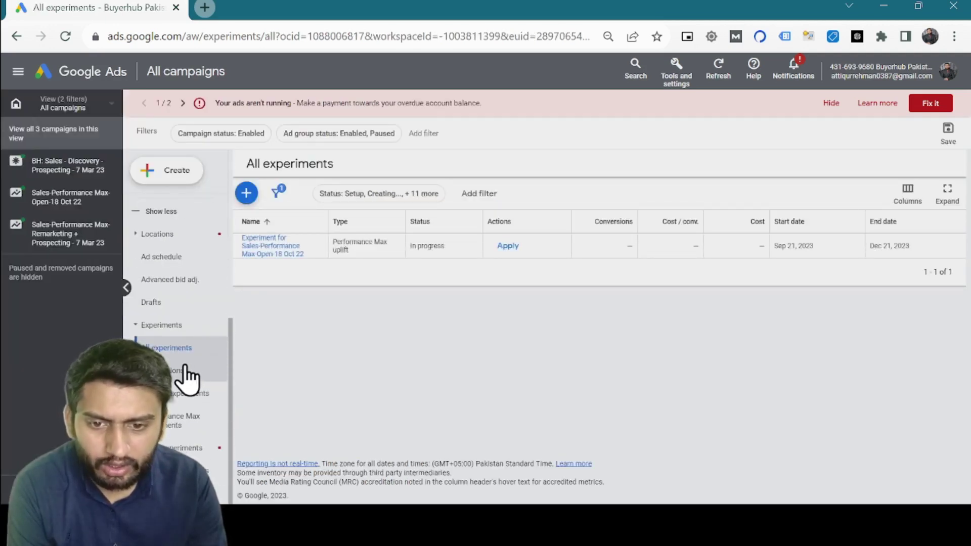
click(185, 369)
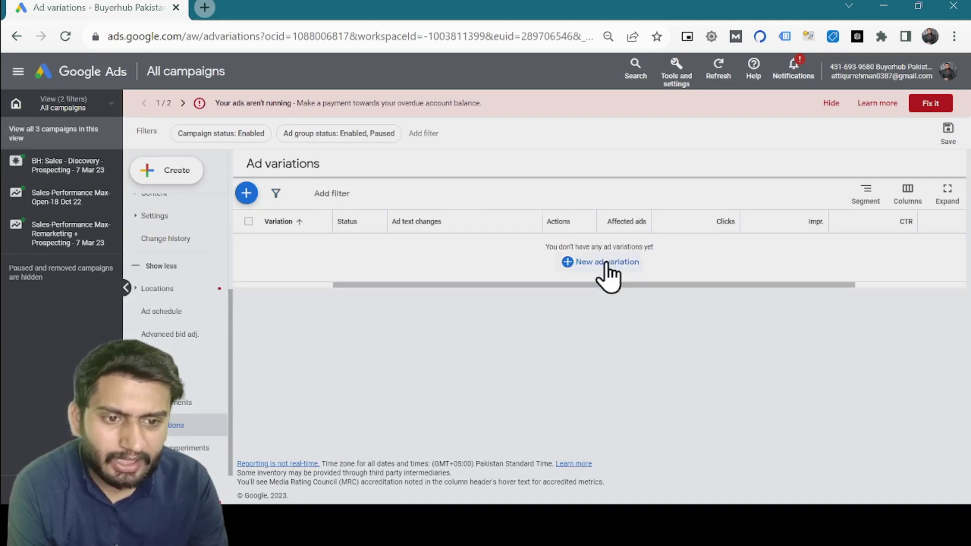
click(606, 262)
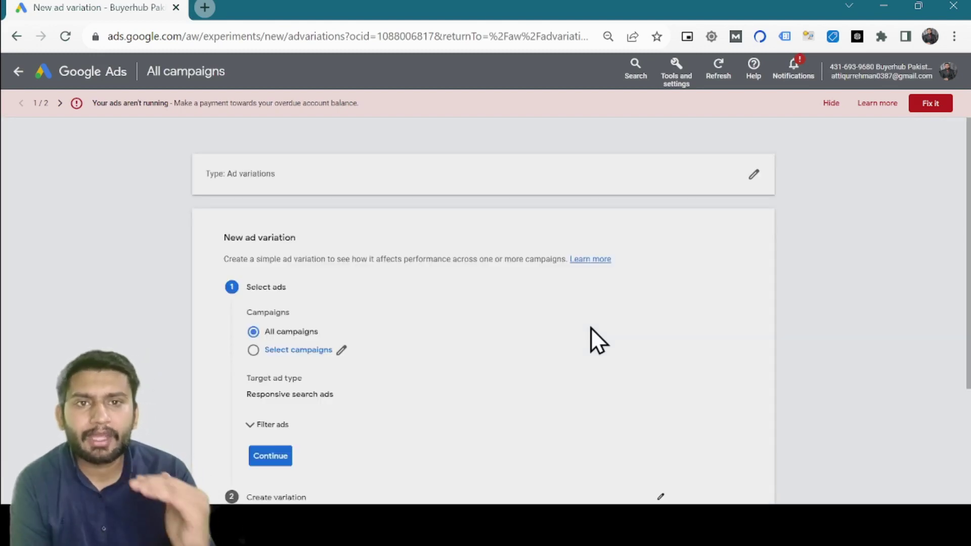
Limit the new ad variation to the Sales-Search-20-07-23 campaign.
click(277, 351)
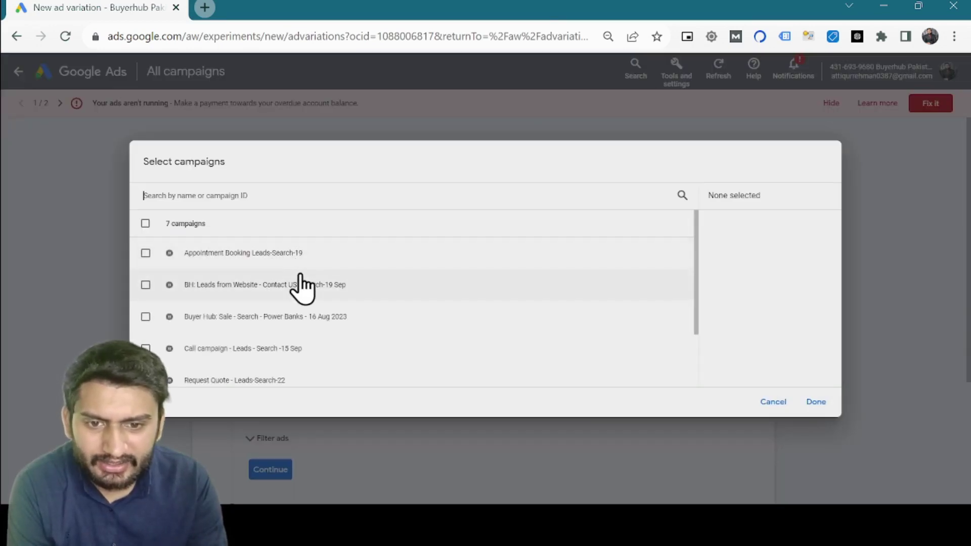
scroll(303, 298, down, 3)
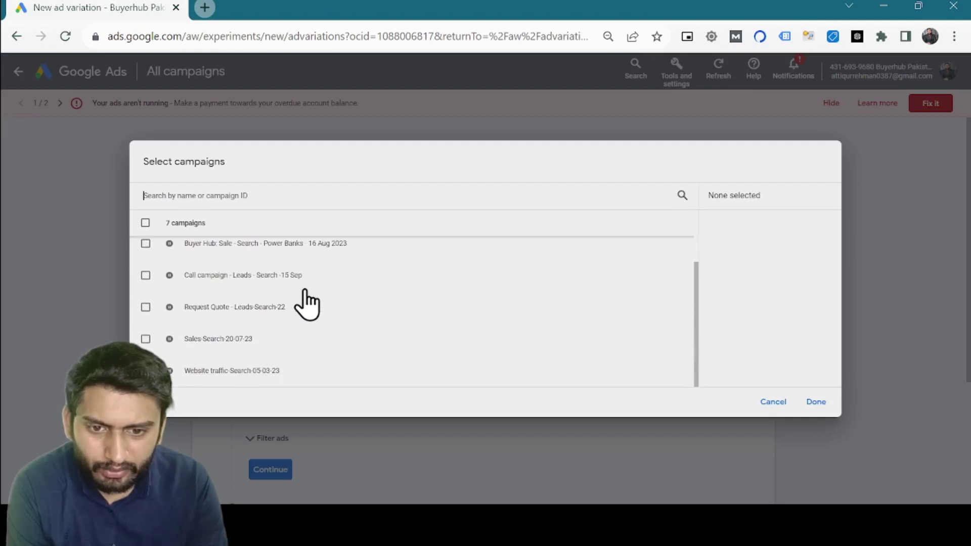
click(259, 342)
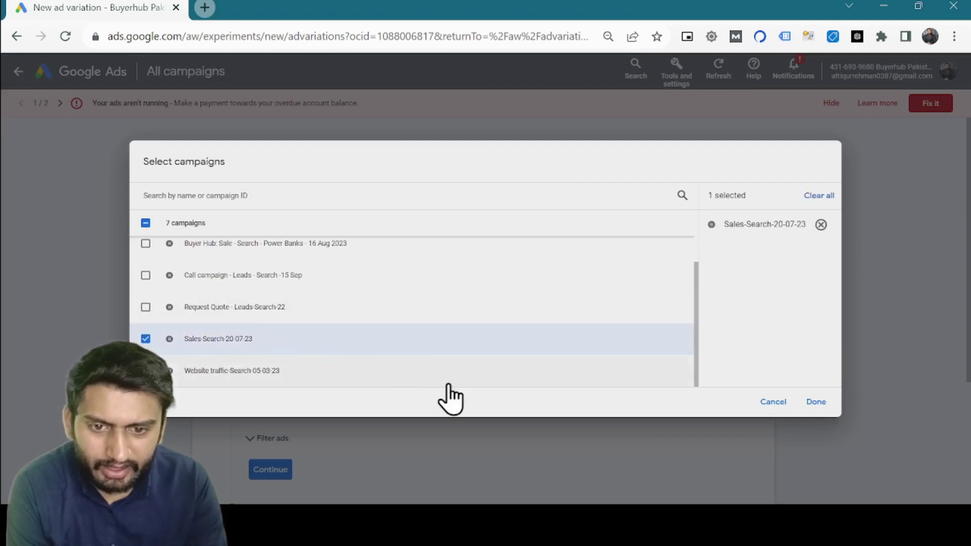
click(815, 404)
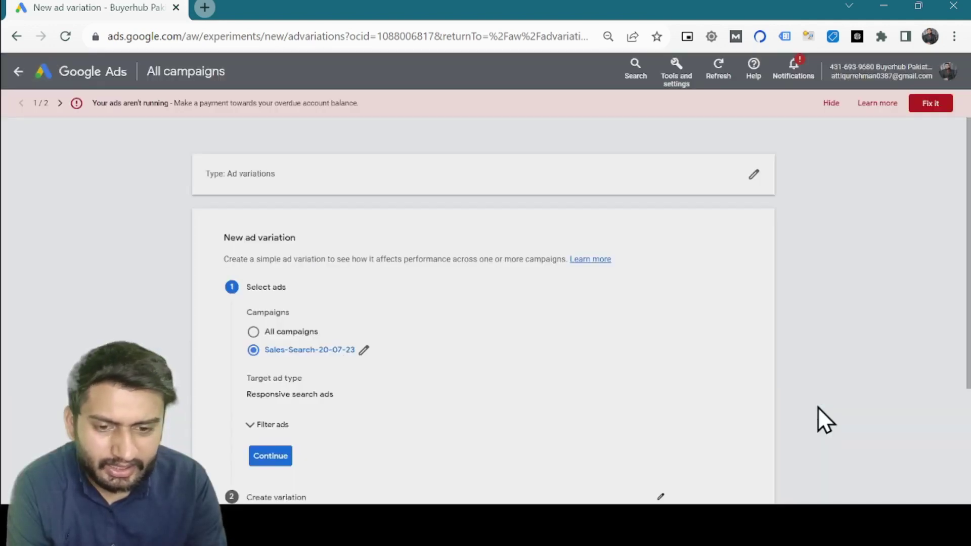
Expand the ad filter and examine which ad fields can be used for filtering, without choosing one.
click(261, 419)
scroll(381, 395, down, 2)
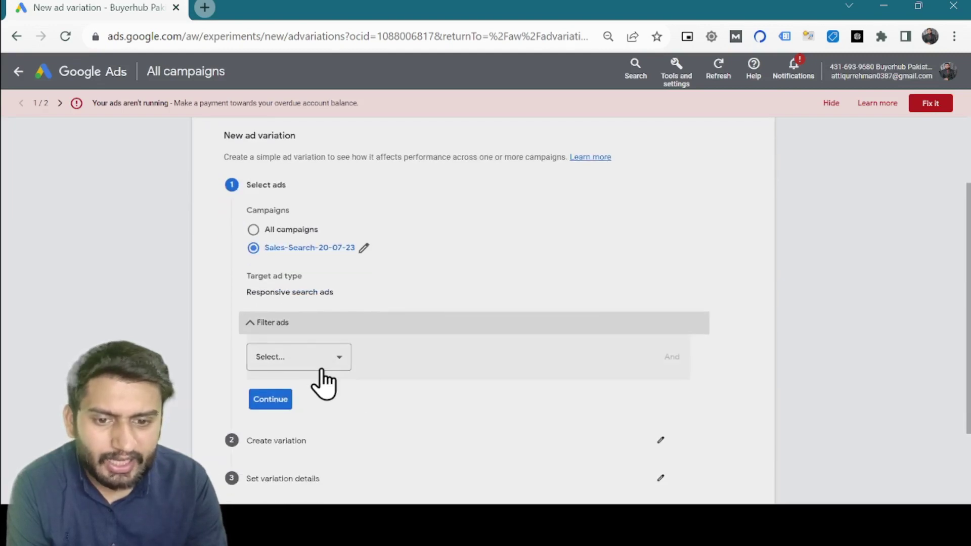
click(320, 368)
scroll(327, 237, down, 1)
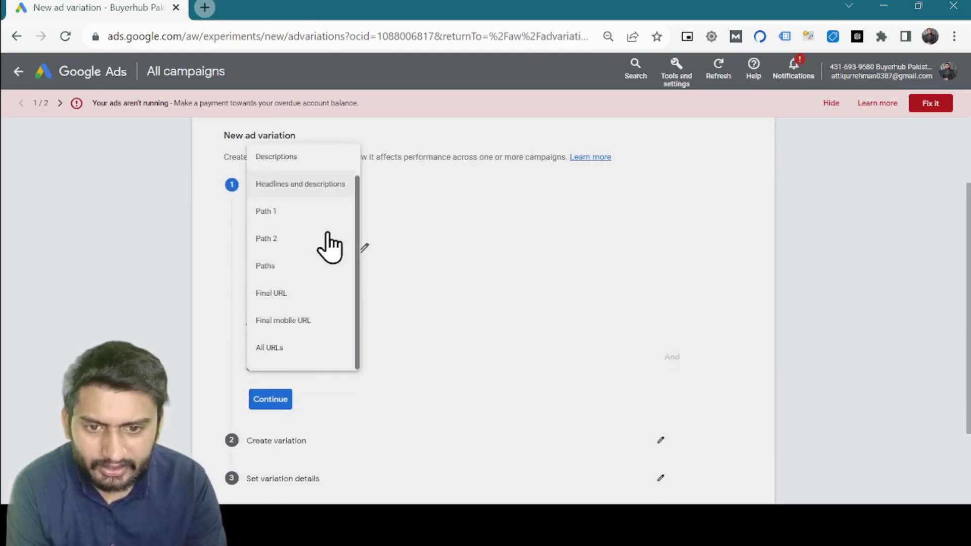
scroll(328, 236, up, 1)
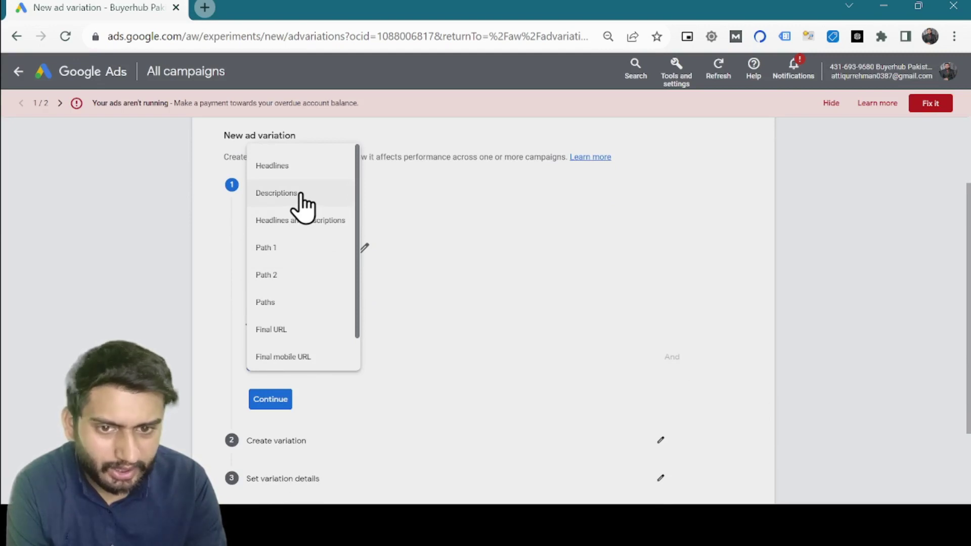
click(442, 288)
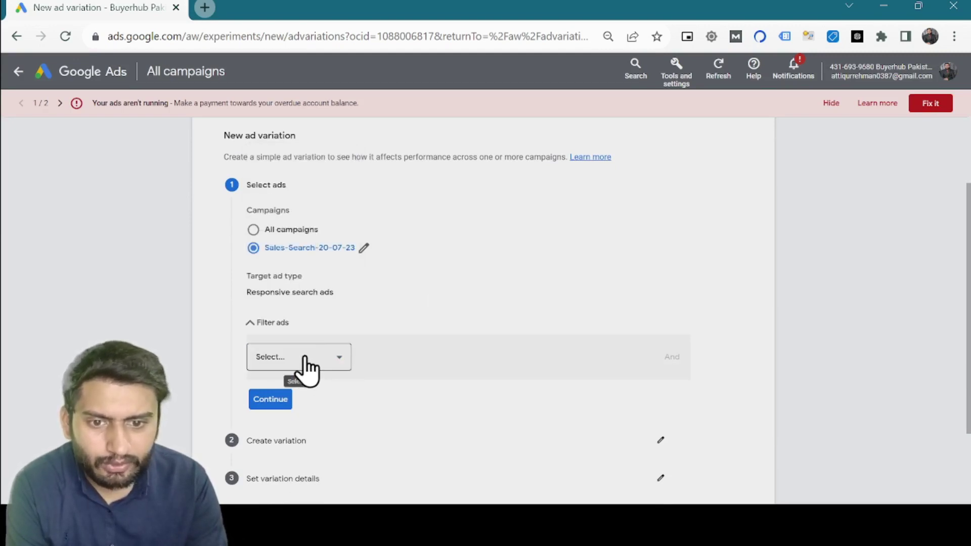
click(306, 365)
scroll(305, 286, down, 1)
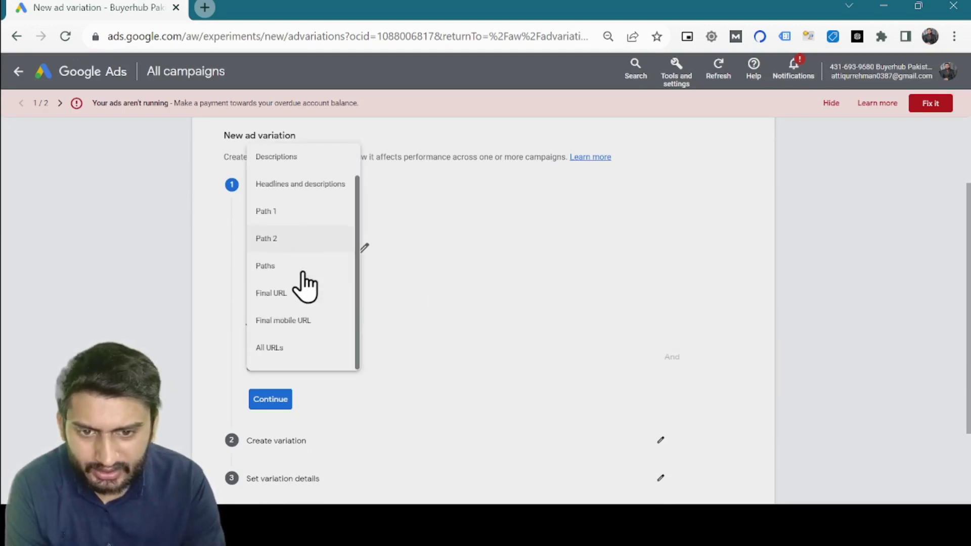
scroll(303, 276, up, 1)
click(499, 311)
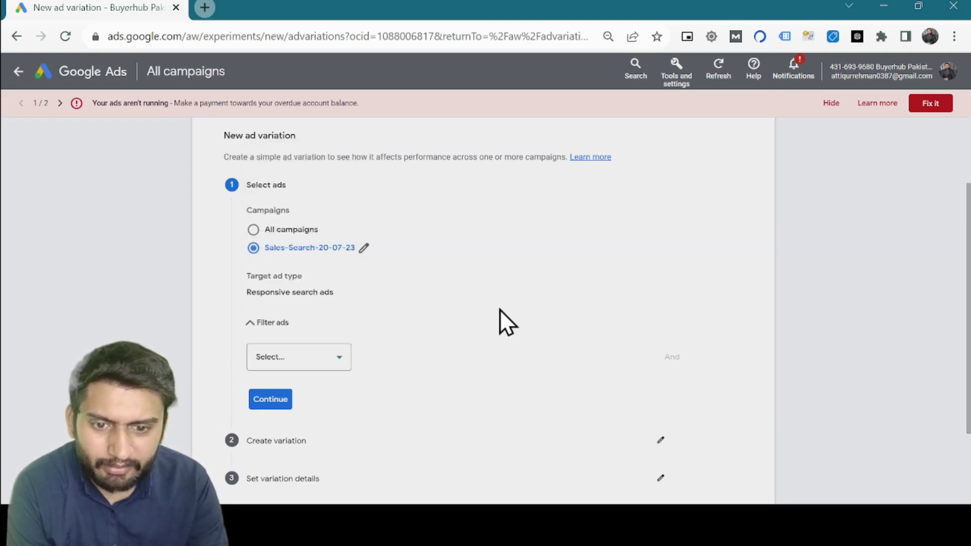
Set the ad filter's field to Headlines and descriptions, leaving its value empty.
click(302, 363)
click(319, 222)
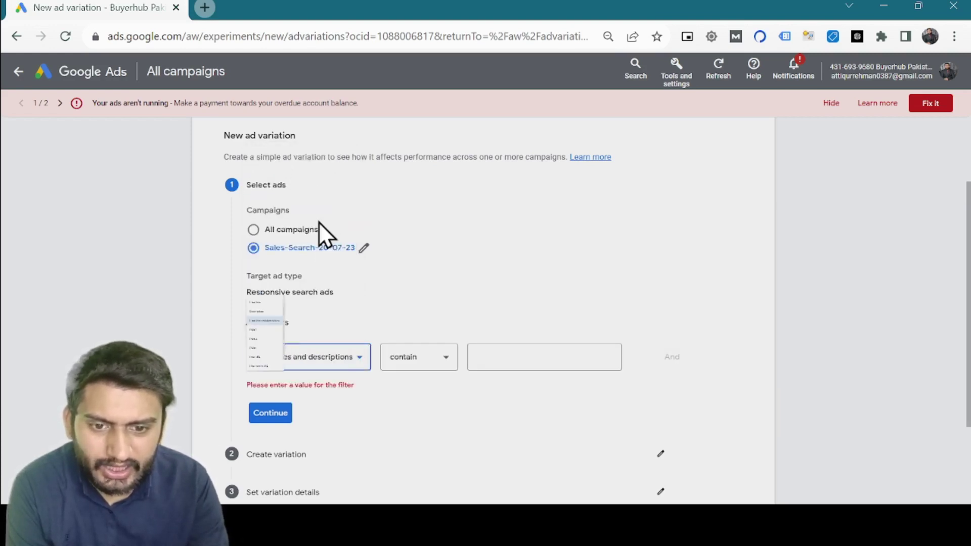
click(515, 357)
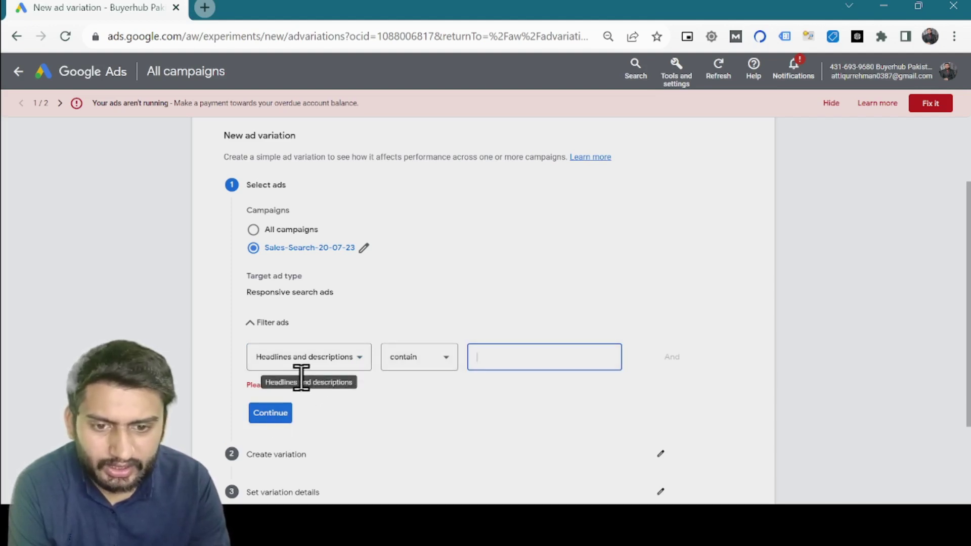
Set the ad filter's field to All URLs and check the other available filter fields.
click(341, 359)
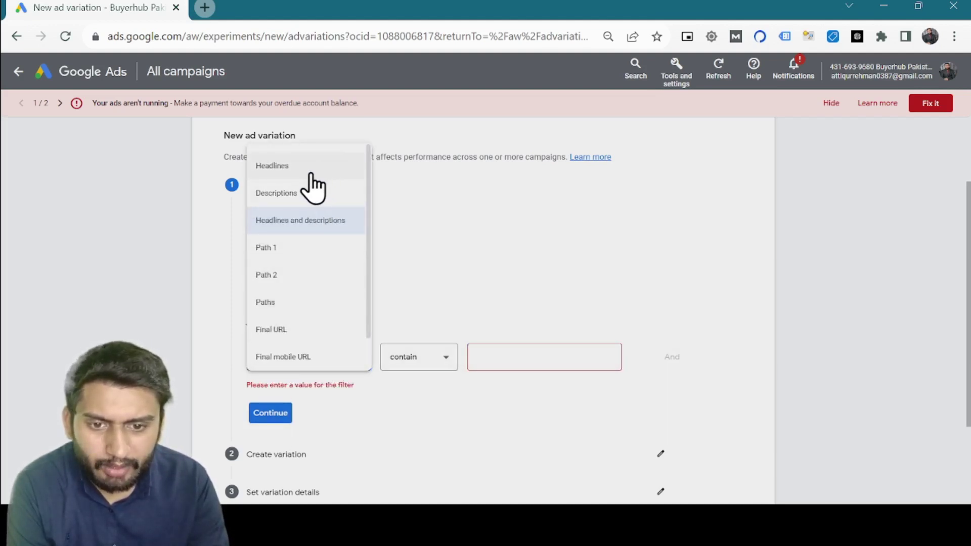
scroll(312, 329, down, 1)
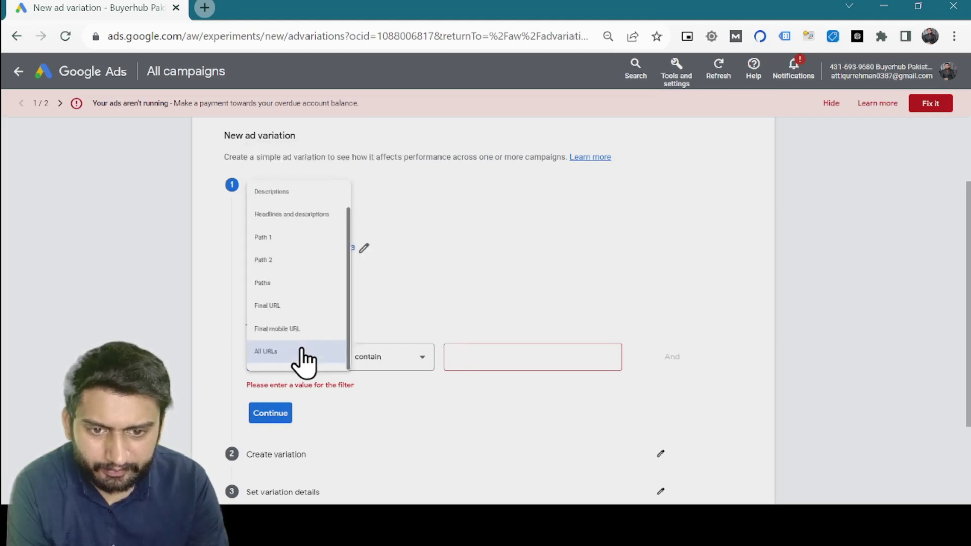
click(302, 349)
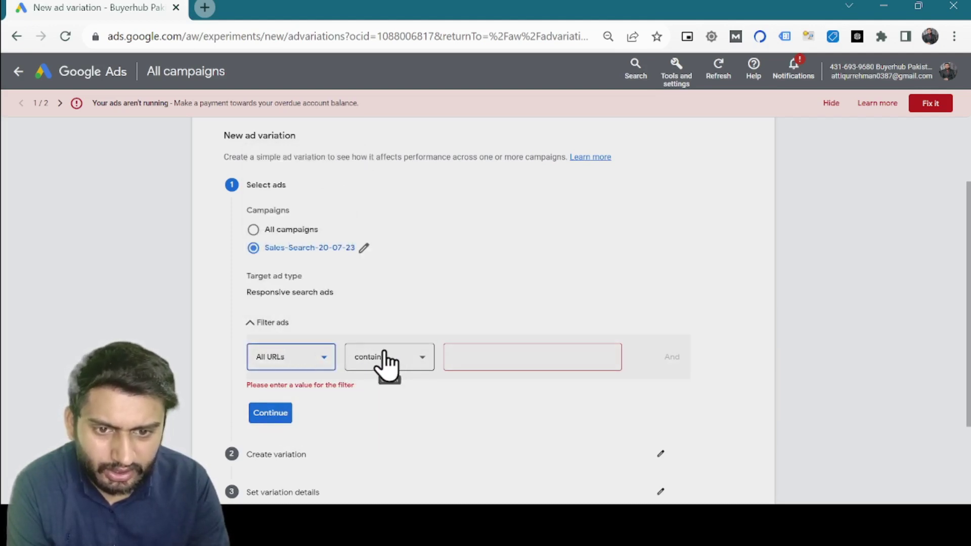
click(279, 356)
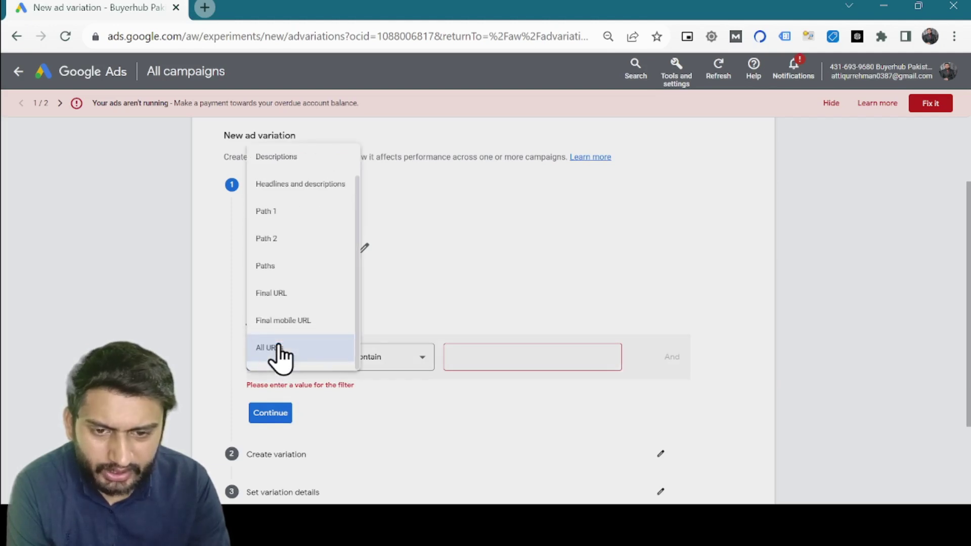
scroll(285, 245, up, 1)
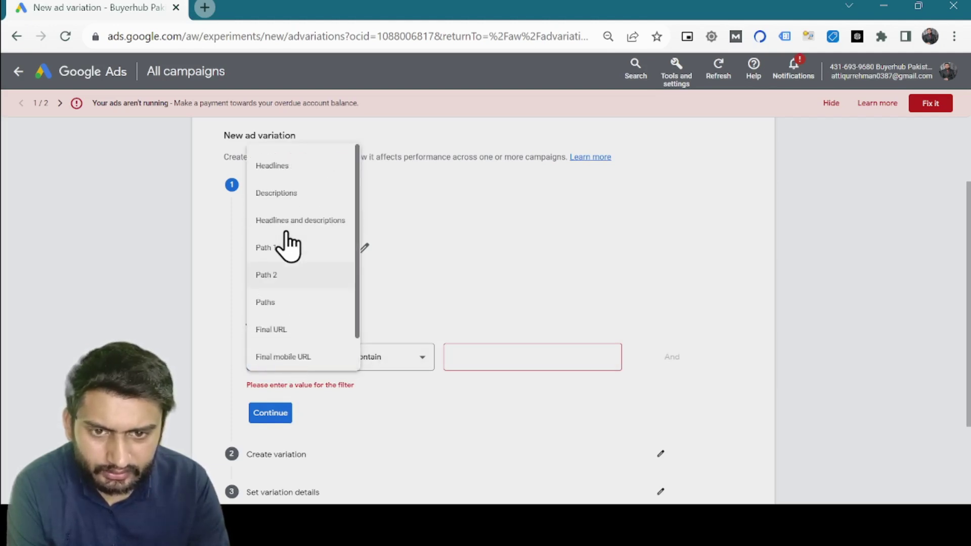
click(351, 409)
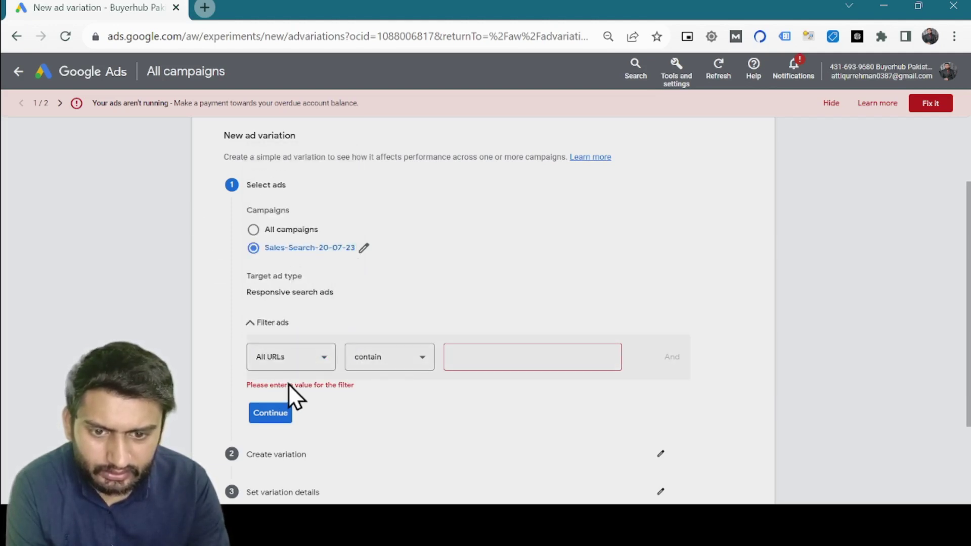
Continue to the Create variation stage and look over its find-and-replace settings and the rest of the form.
click(274, 413)
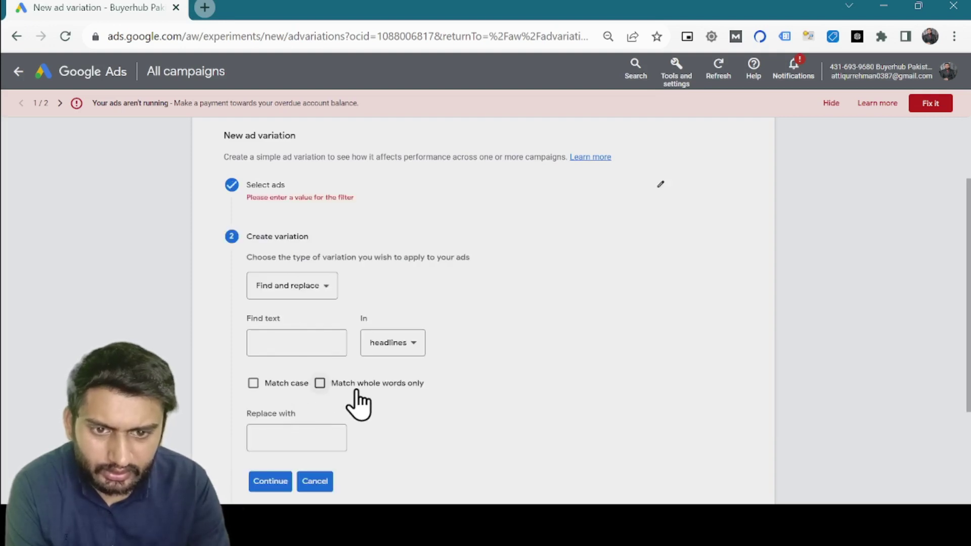
scroll(303, 331, down, 3)
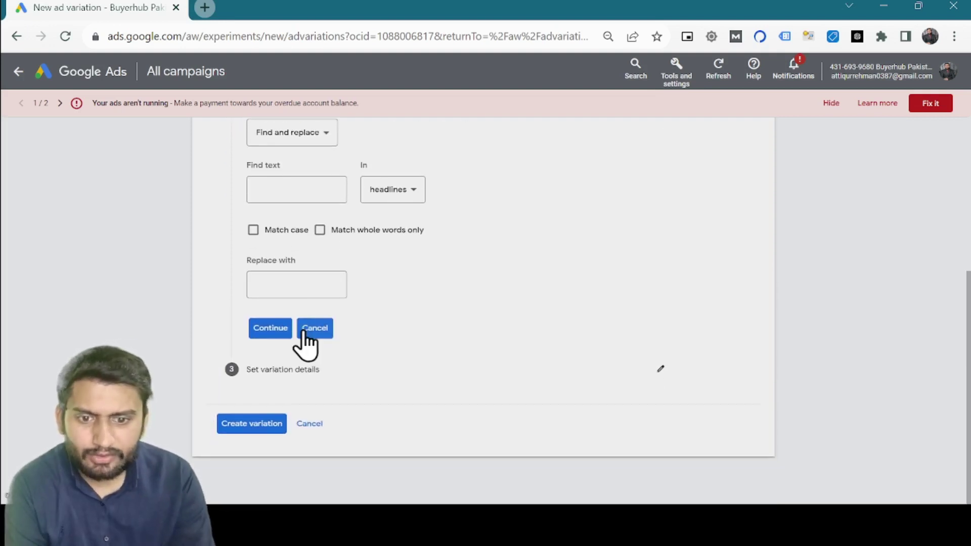
scroll(305, 338, up, 5)
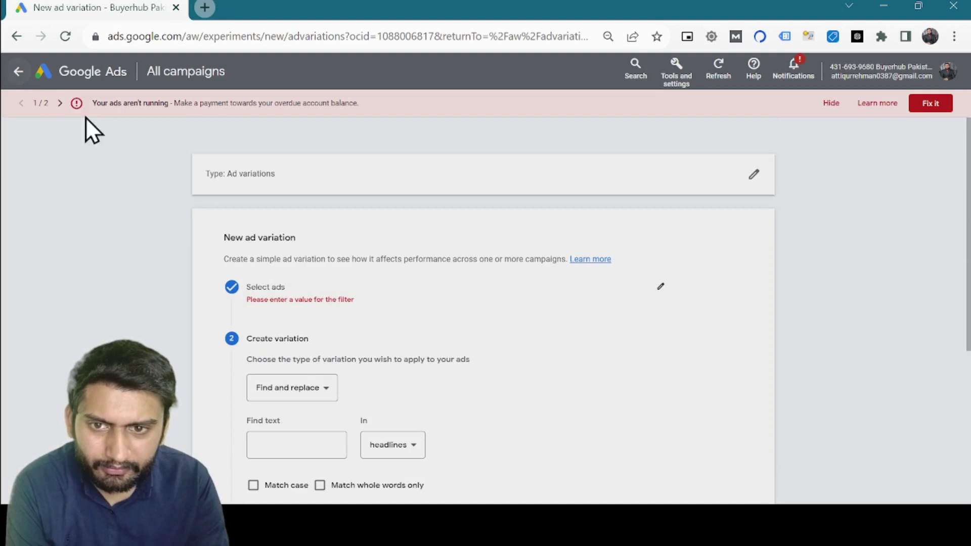
scroll(338, 292, down, 1)
Reopen the ad selection stage, collapse its ad filter and continue to Create variation.
click(338, 295)
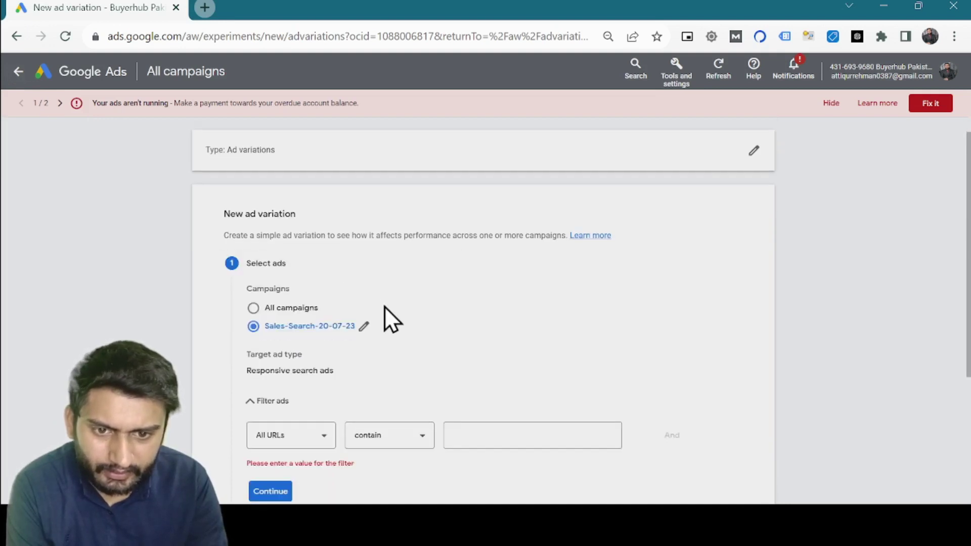
click(258, 406)
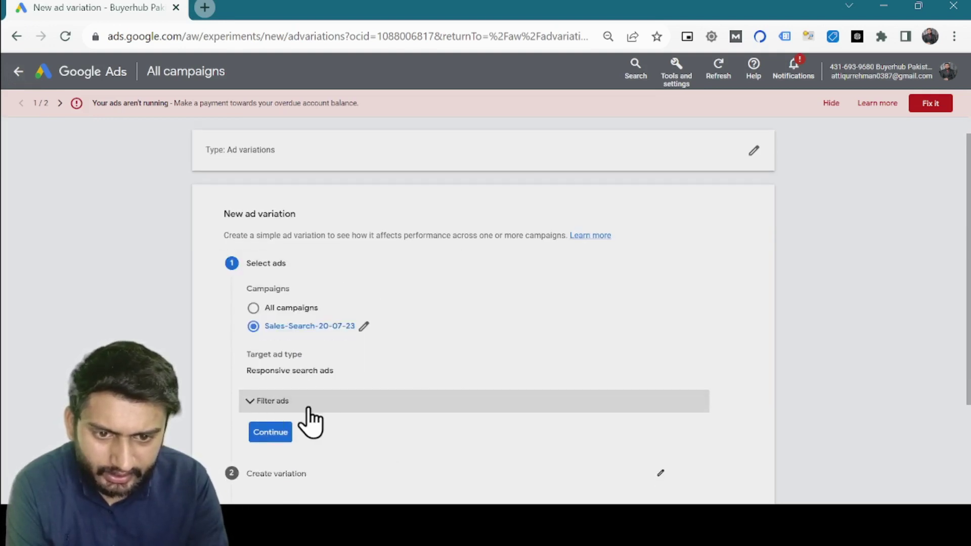
click(275, 432)
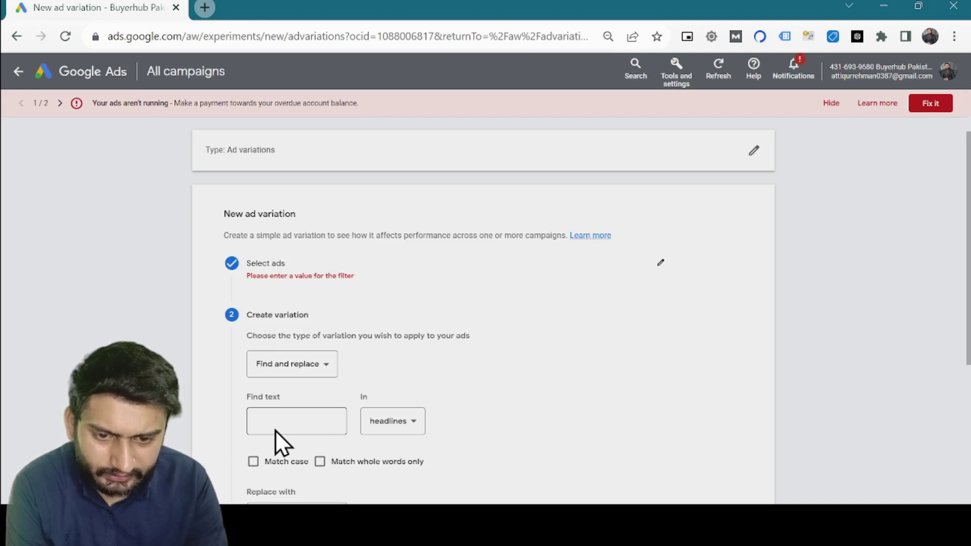
click(285, 293)
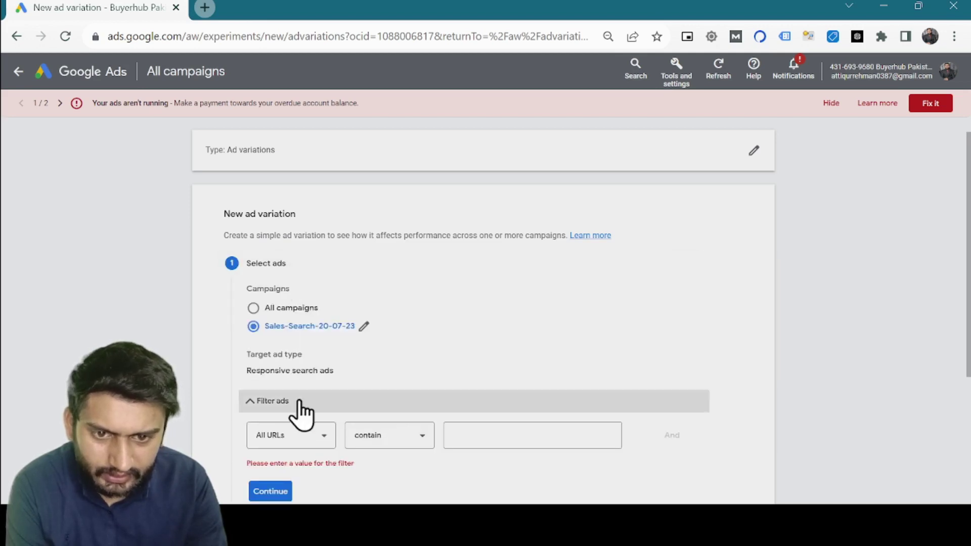
click(285, 440)
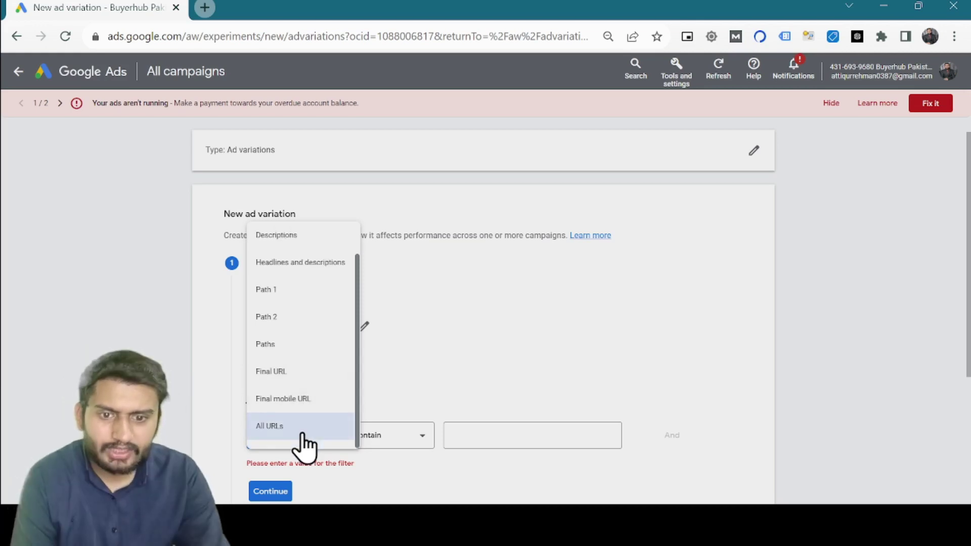
click(302, 383)
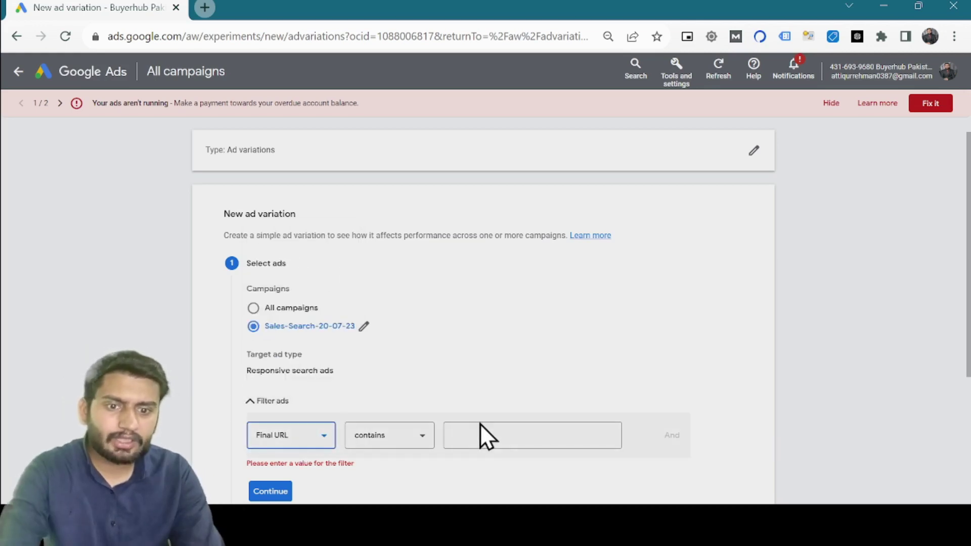
click(484, 427)
text(https://buyerhub)
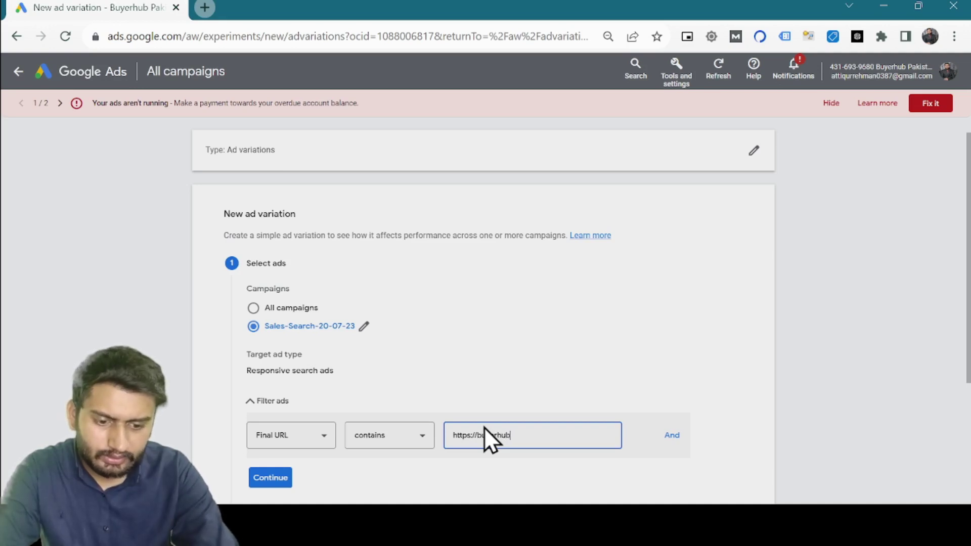
text(.pk)
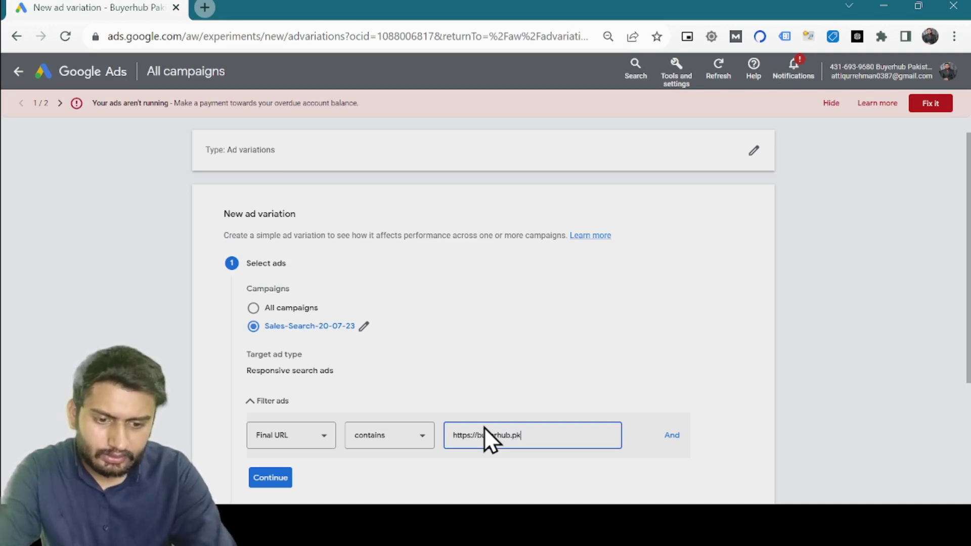
click(269, 479)
scroll(356, 289, up, 3)
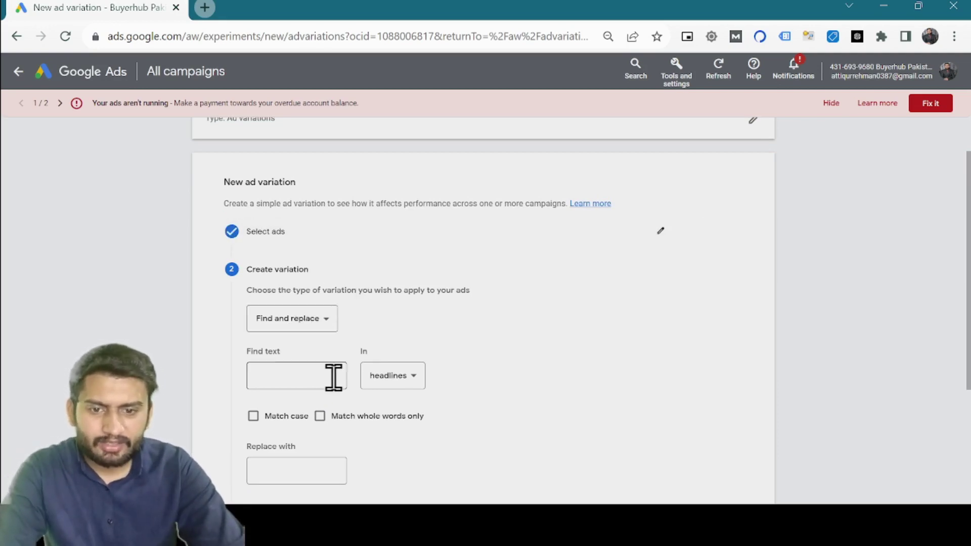
Look over the find text and target field options, and enable Match case for the find-and-replace variation.
click(265, 375)
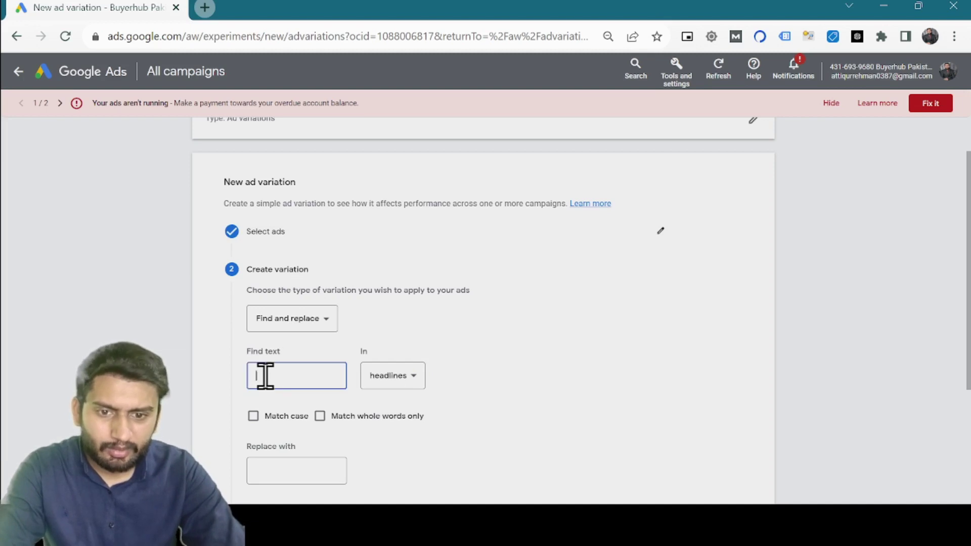
click(401, 385)
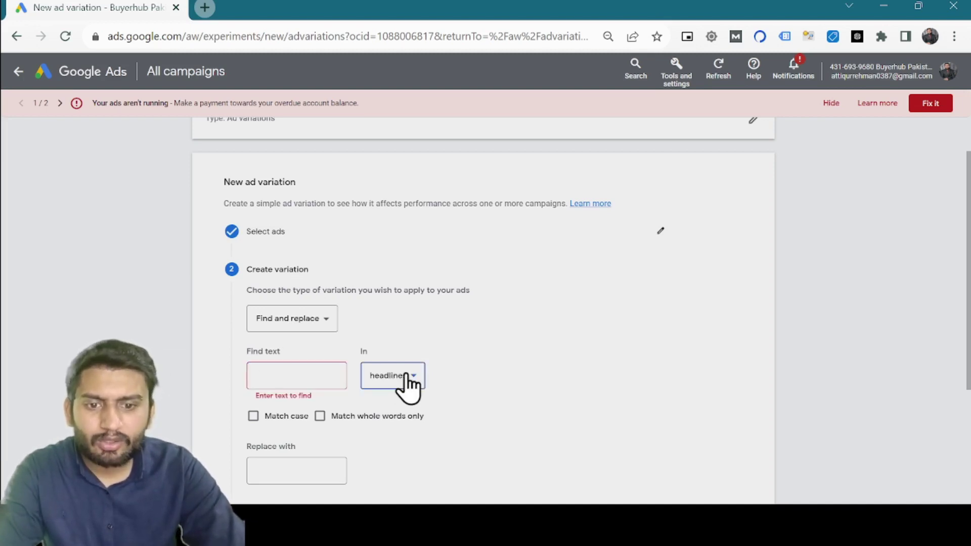
click(539, 323)
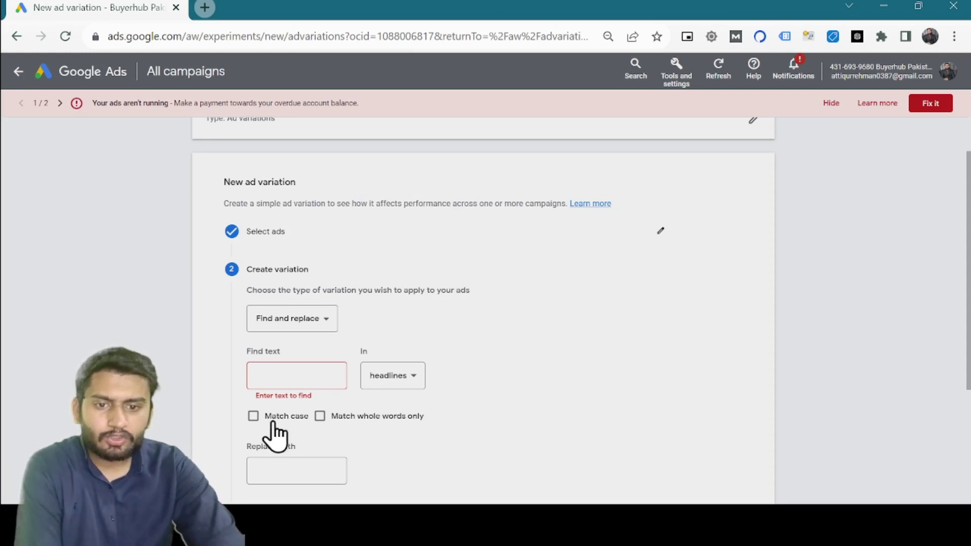
click(257, 419)
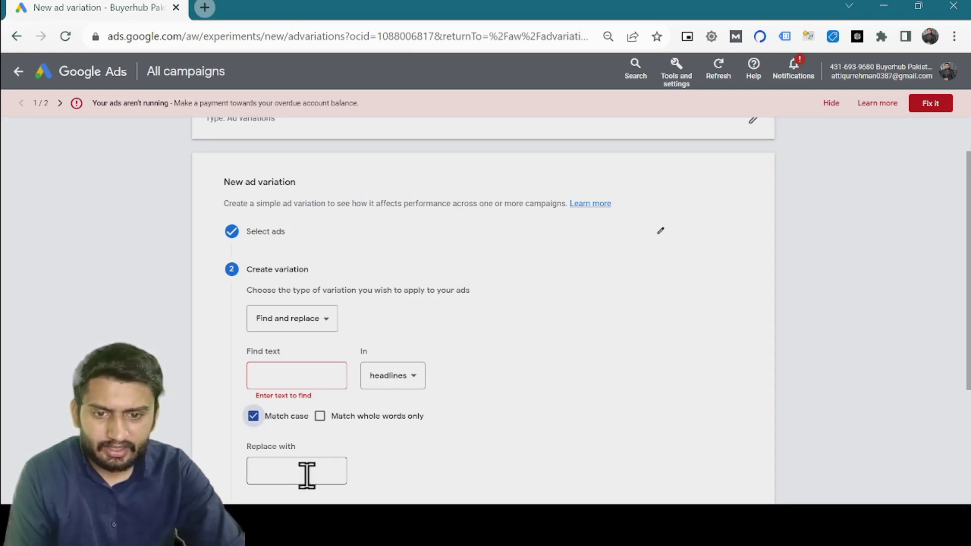
Set the variation to find "mobile" in headlines and replace it with "mobiles", and continue to the variation details.
scroll(307, 476, down, 2)
click(299, 391)
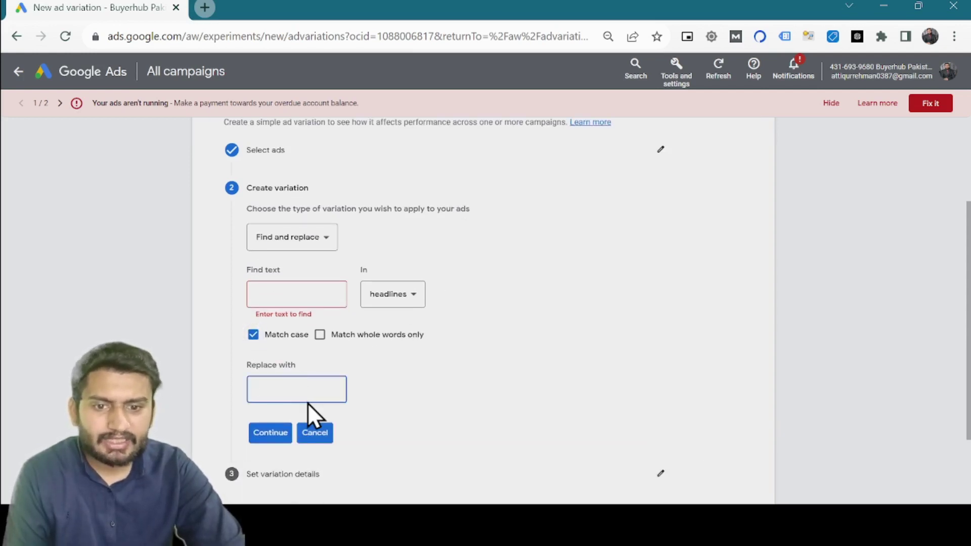
scroll(307, 403, down, 2)
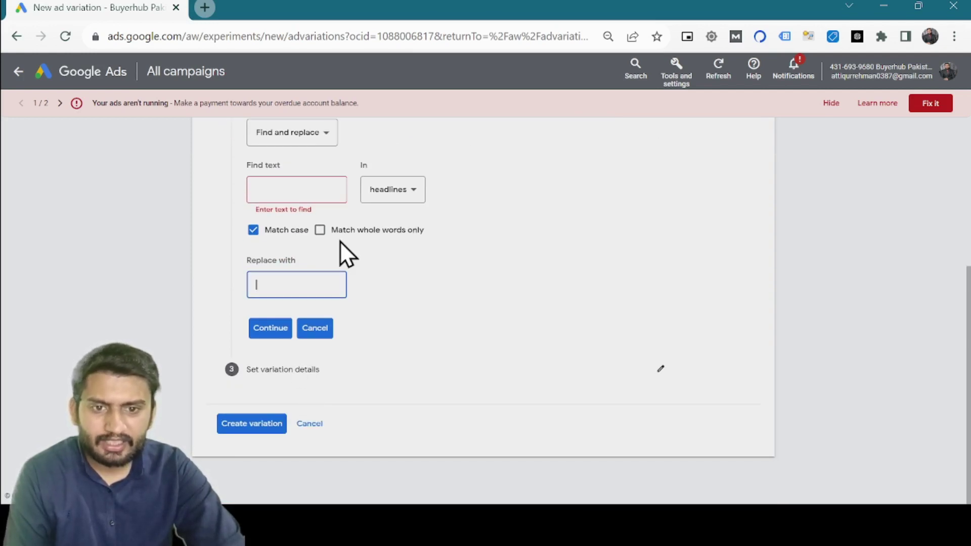
scroll(340, 241, up, 2)
click(412, 303)
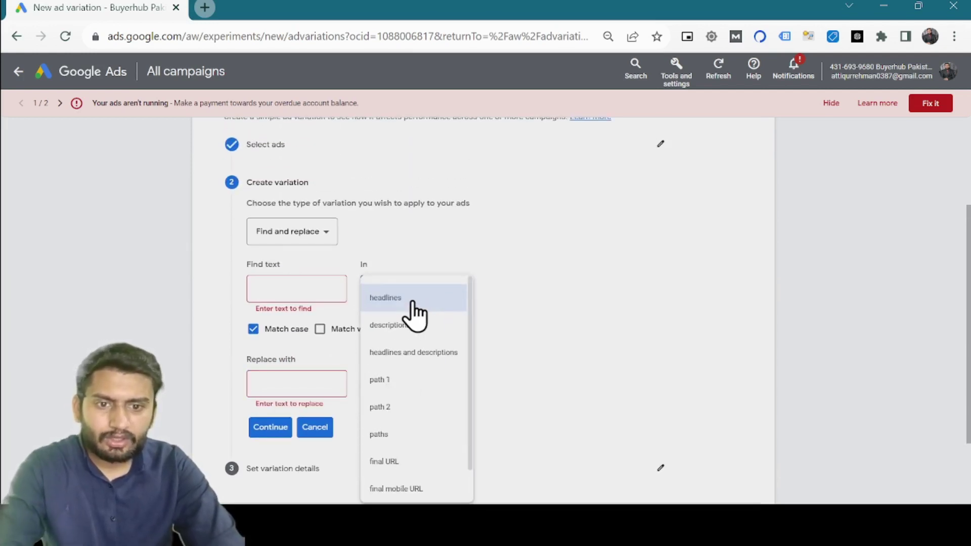
click(394, 303)
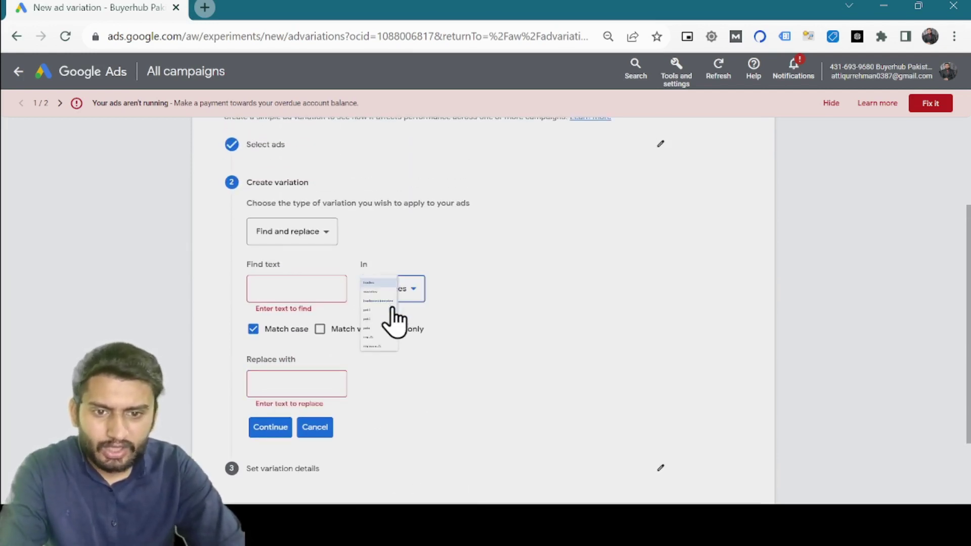
click(316, 291)
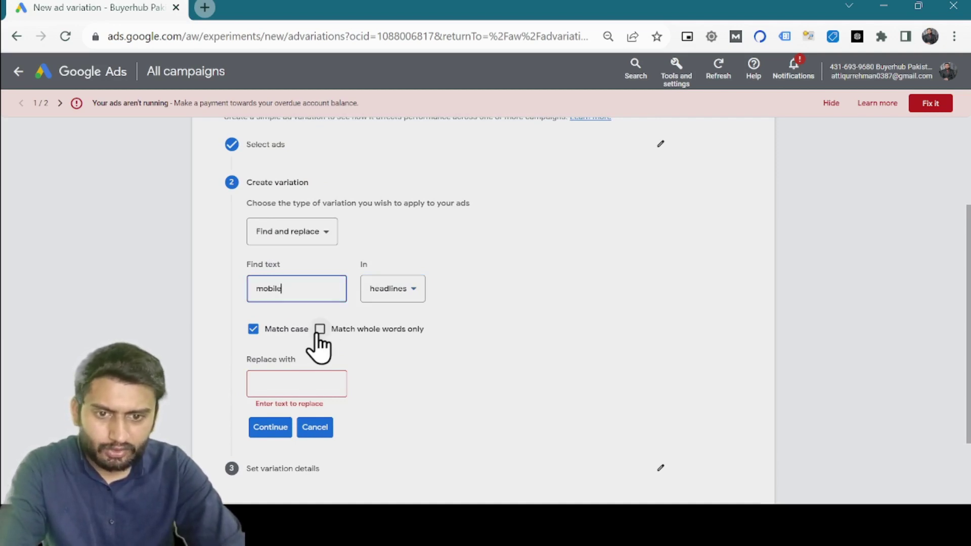
click(311, 380)
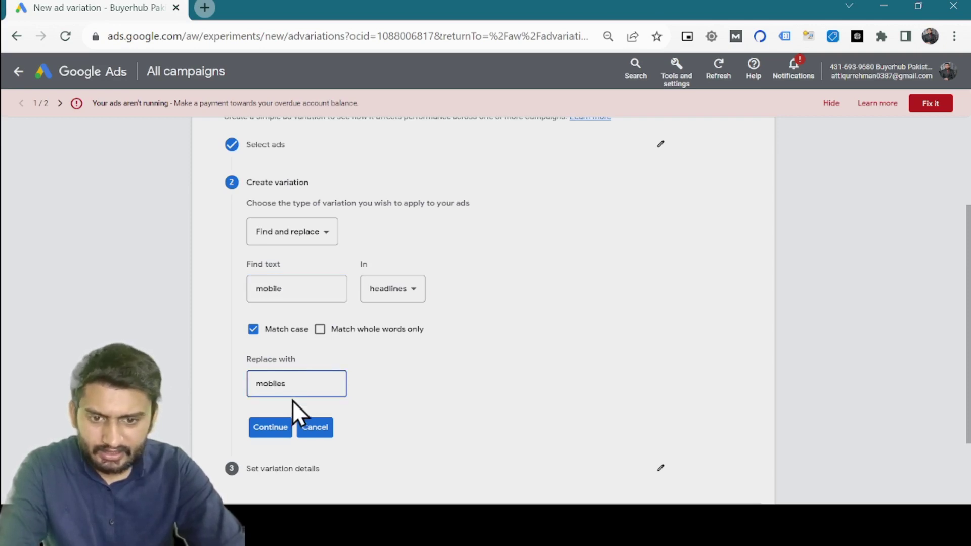
click(278, 427)
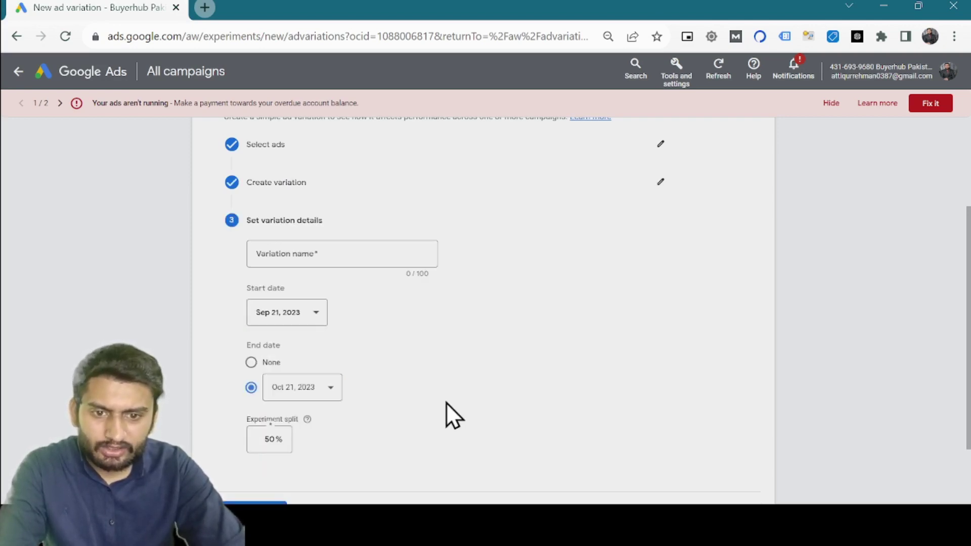
Name the variation "CHange name from mobile to Mobiles" and create it, keeping the default dates and experiment split.
scroll(446, 402, down, 2)
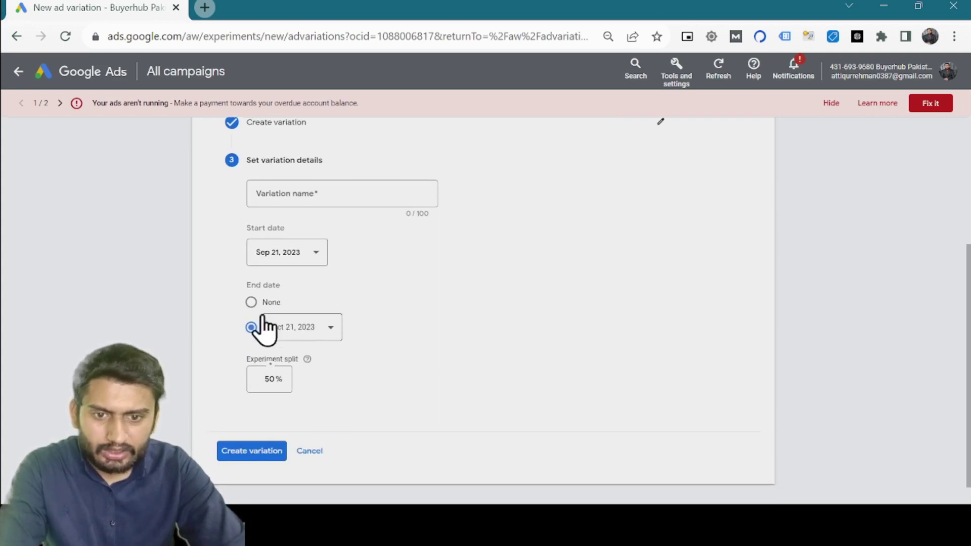
scroll(248, 232, up, 1)
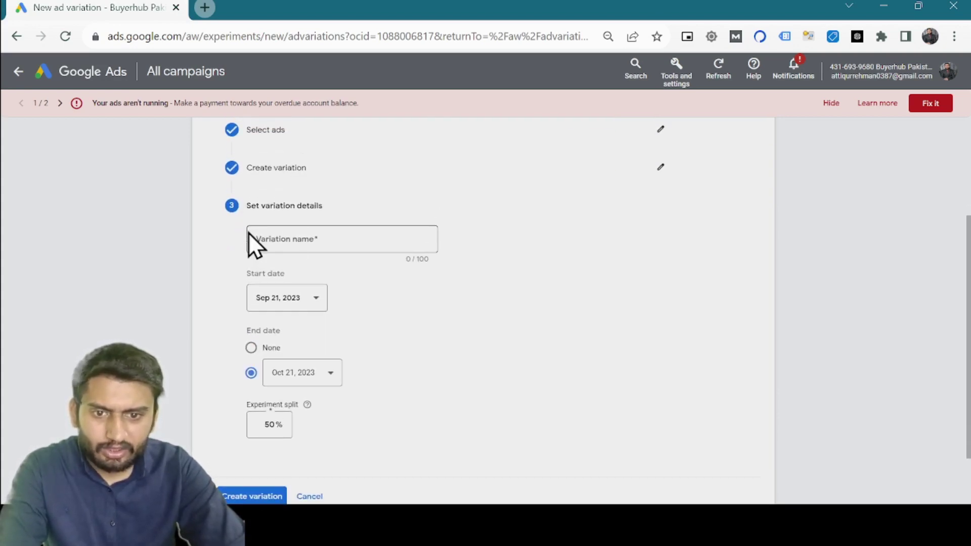
click(362, 239)
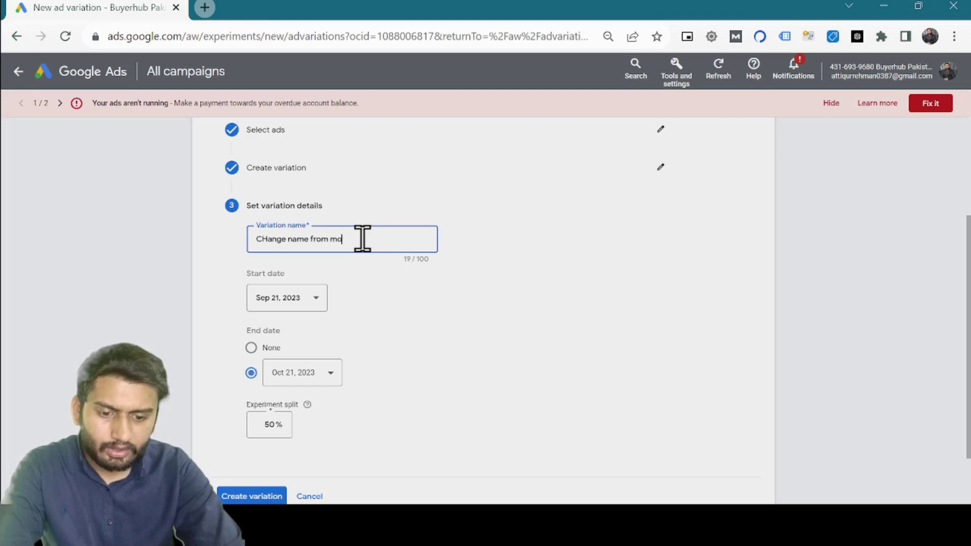
text(Mobiles)
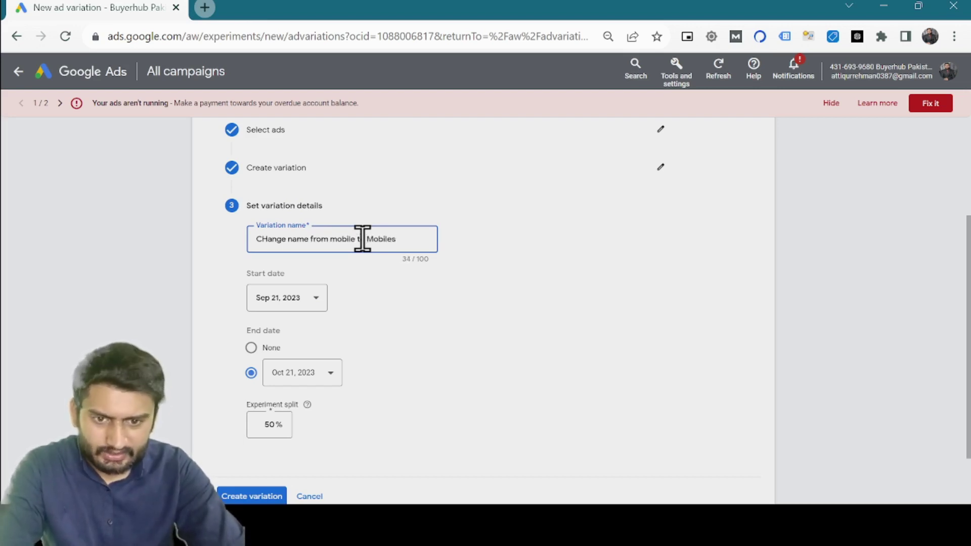
scroll(354, 253, down, 2)
click(236, 431)
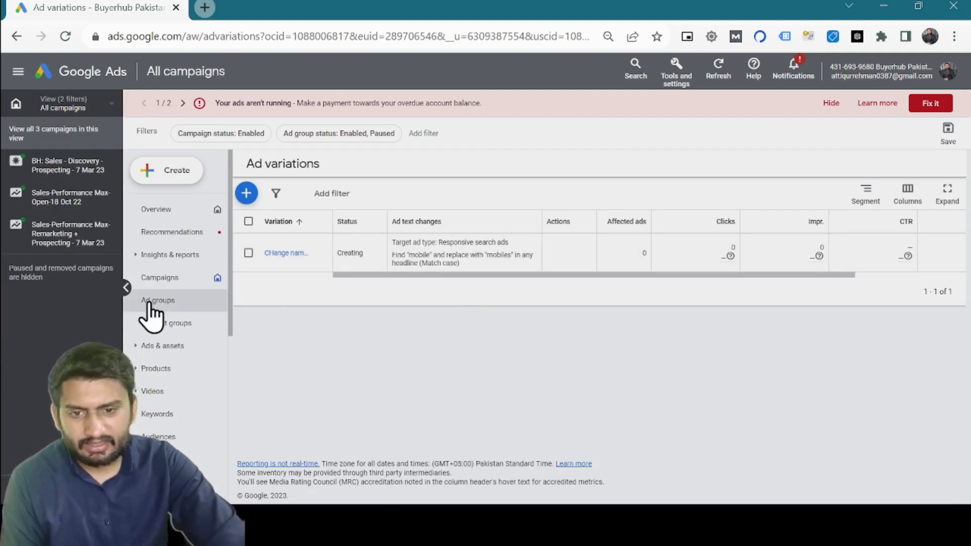
Open Custom experiments, look over the experiment types offered for a new experiment, and cancel its creation.
scroll(152, 314, down, 7)
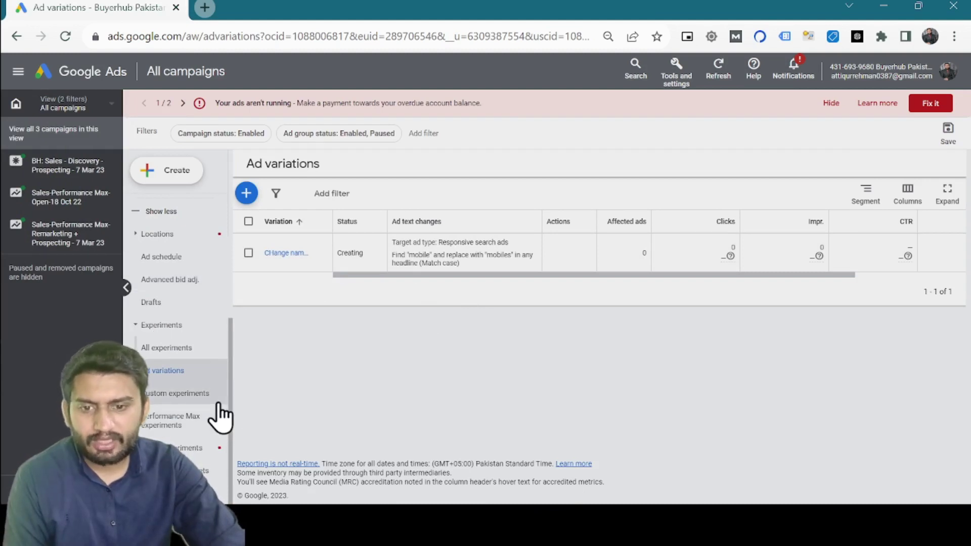
click(218, 395)
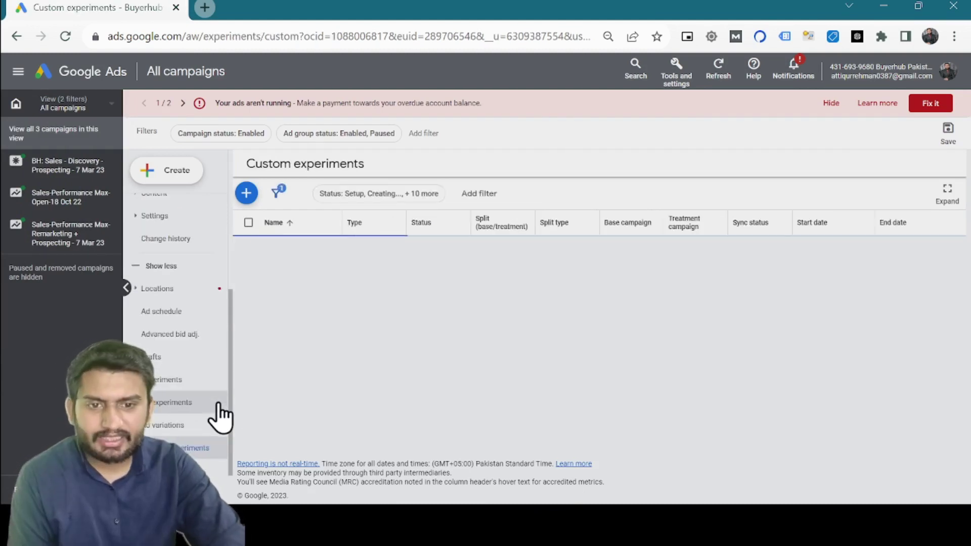
click(249, 201)
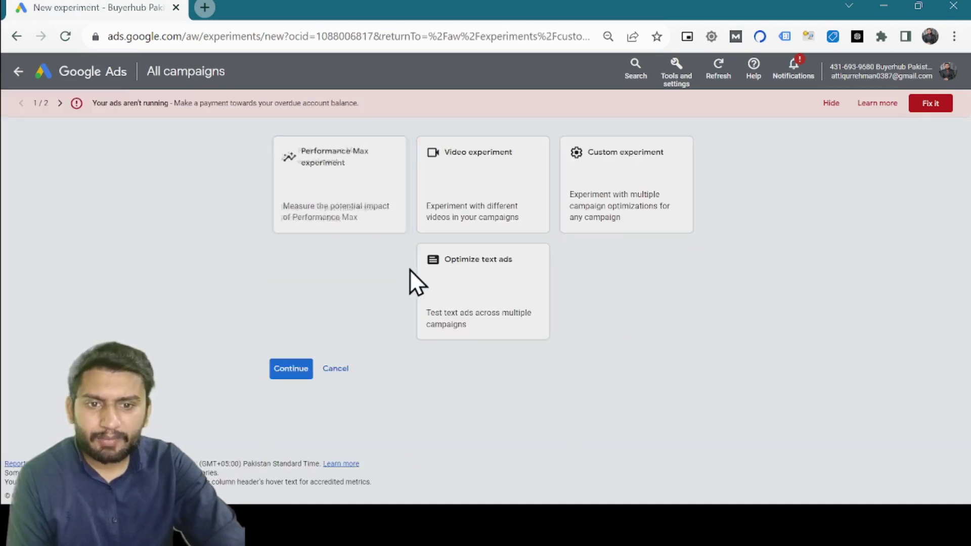
click(331, 370)
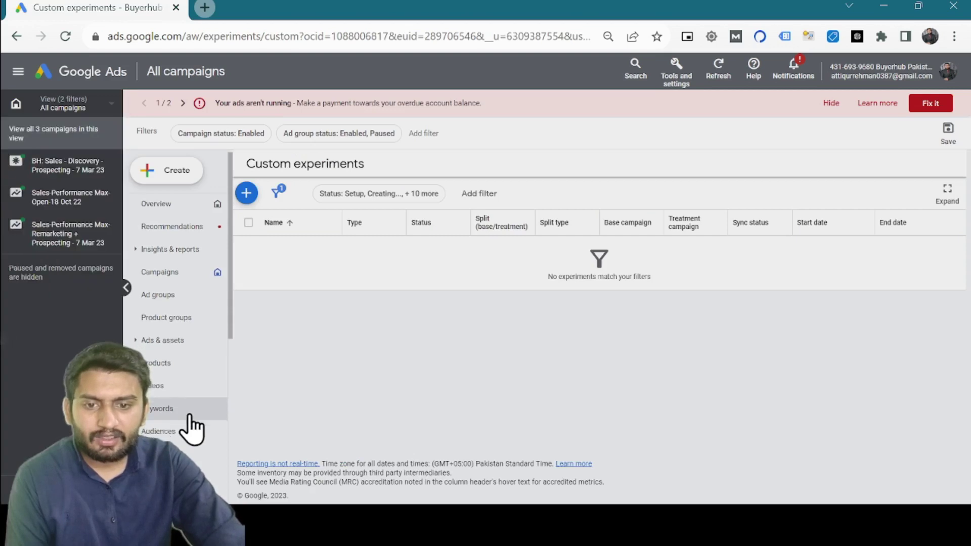
Browse the remaining experiment categories listed below Custom experiments.
scroll(192, 428, down, 5)
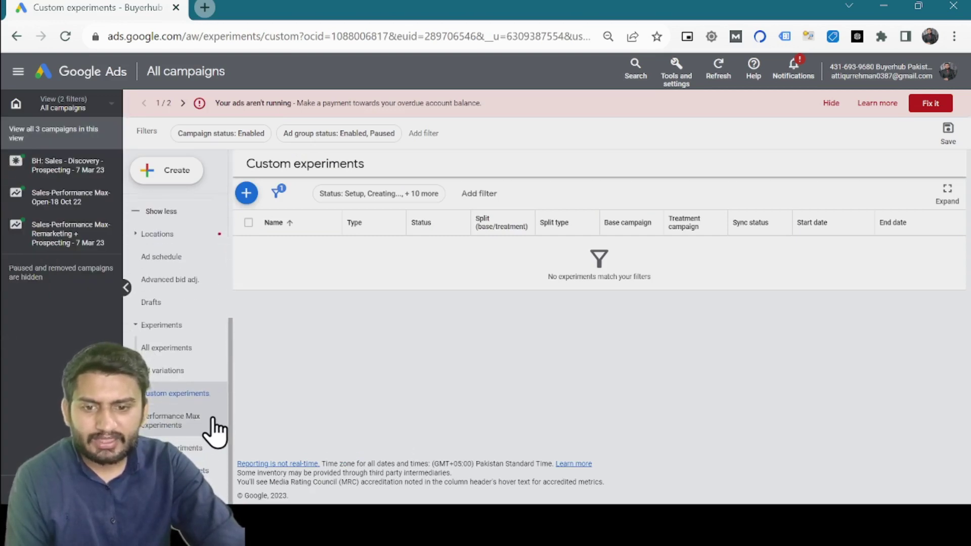
click(211, 471)
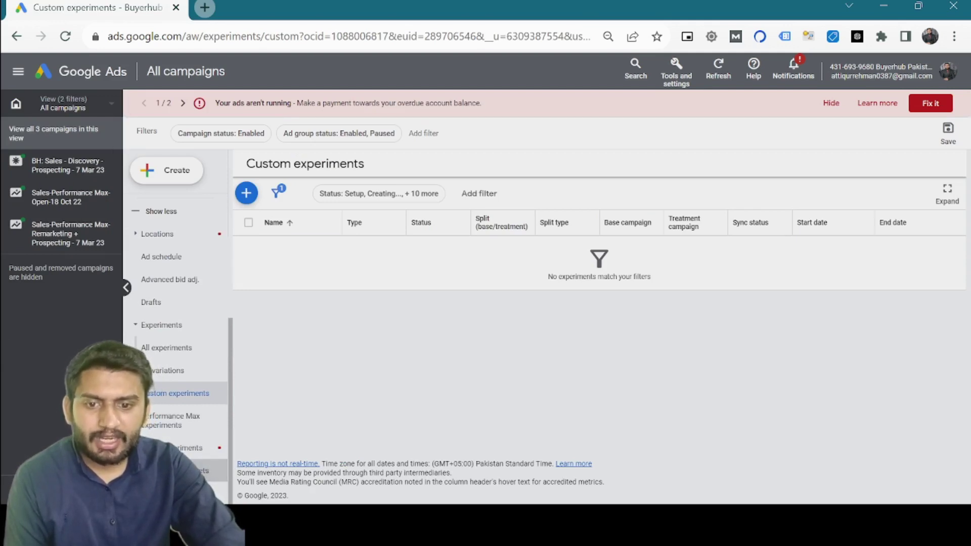